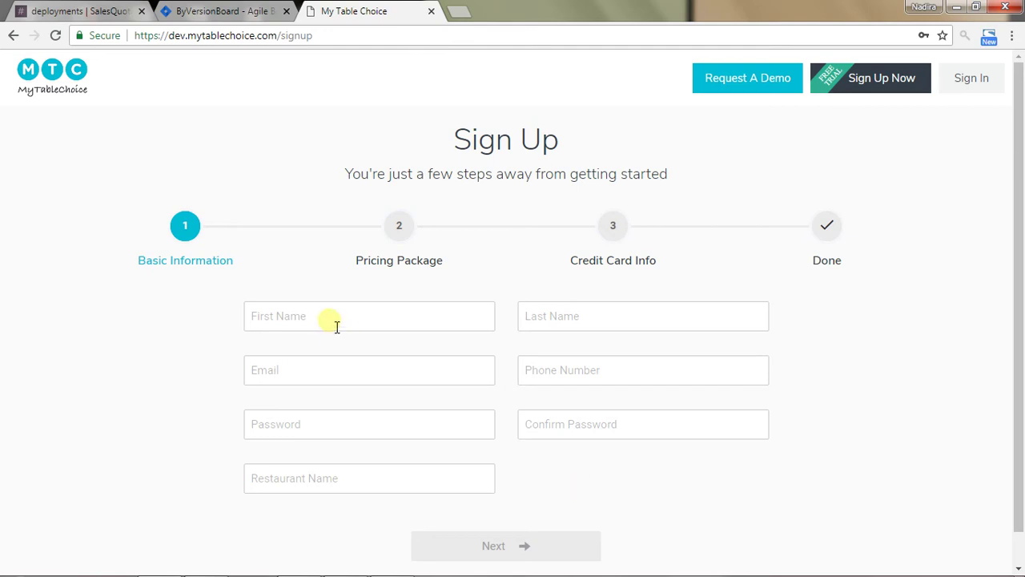
Enter the first name, last name, email and phone number in the basic information fields.
click(337, 324)
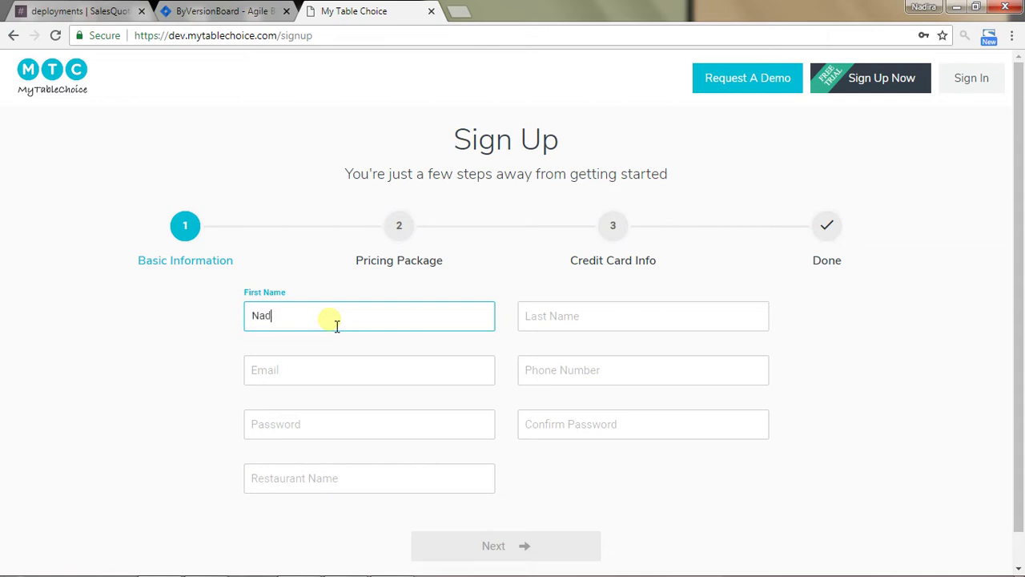
key(Tab)
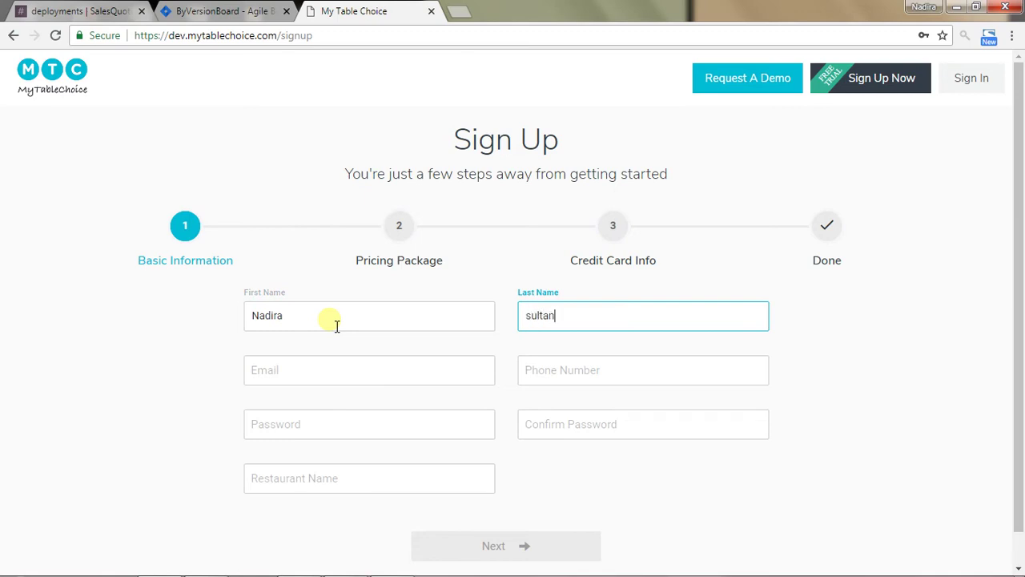
key(Tab)
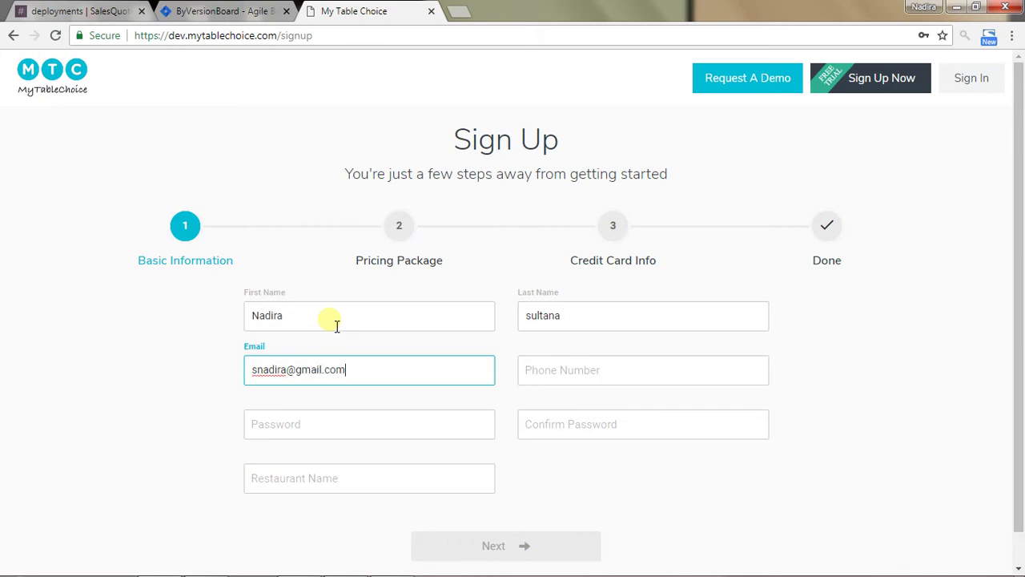
key(Tab)
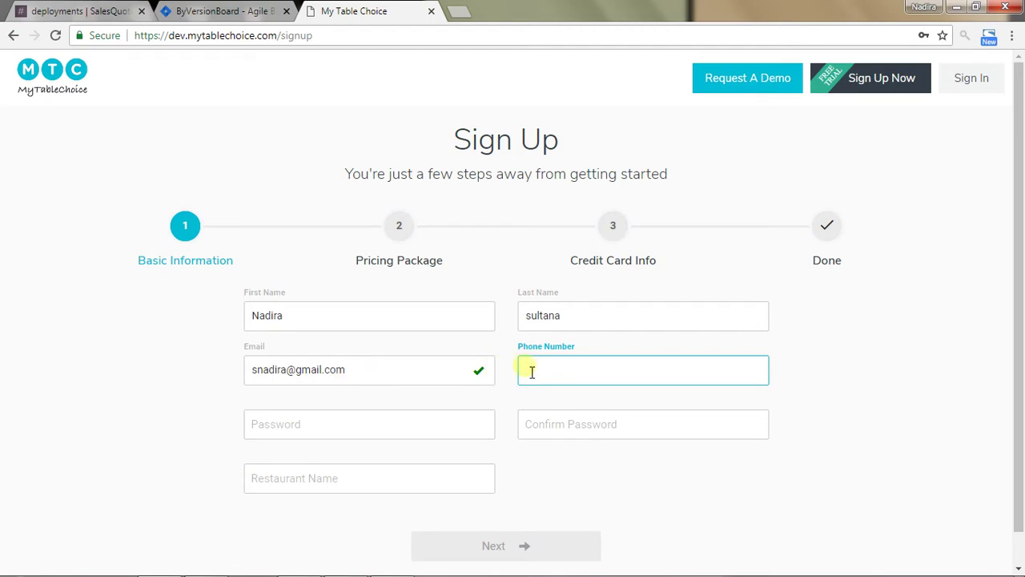
Clear the email, trigger the empty and invalid email errors, then enter a new gmail address.
double_click(388, 367)
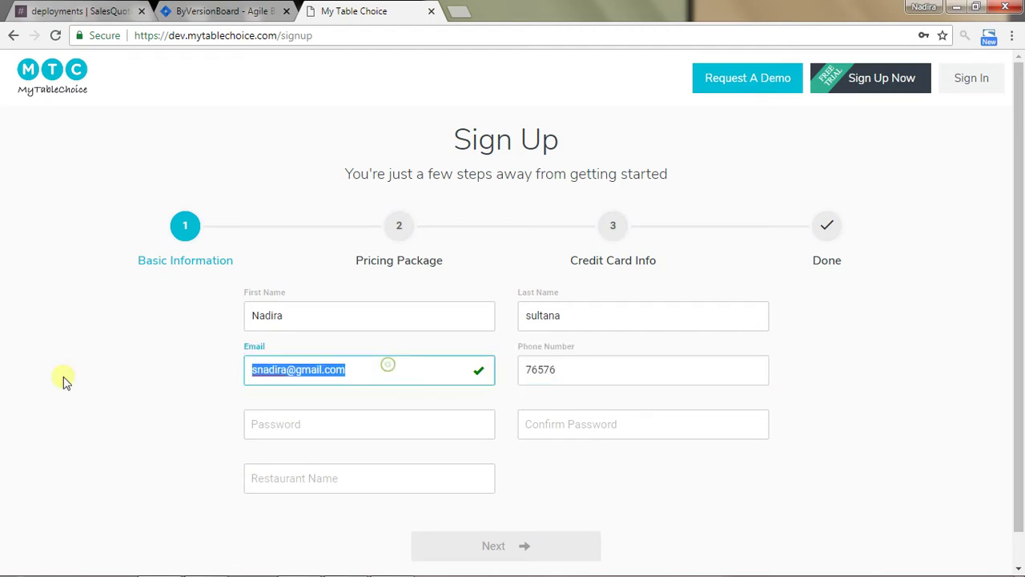
key(BackSpace)
click(120, 377)
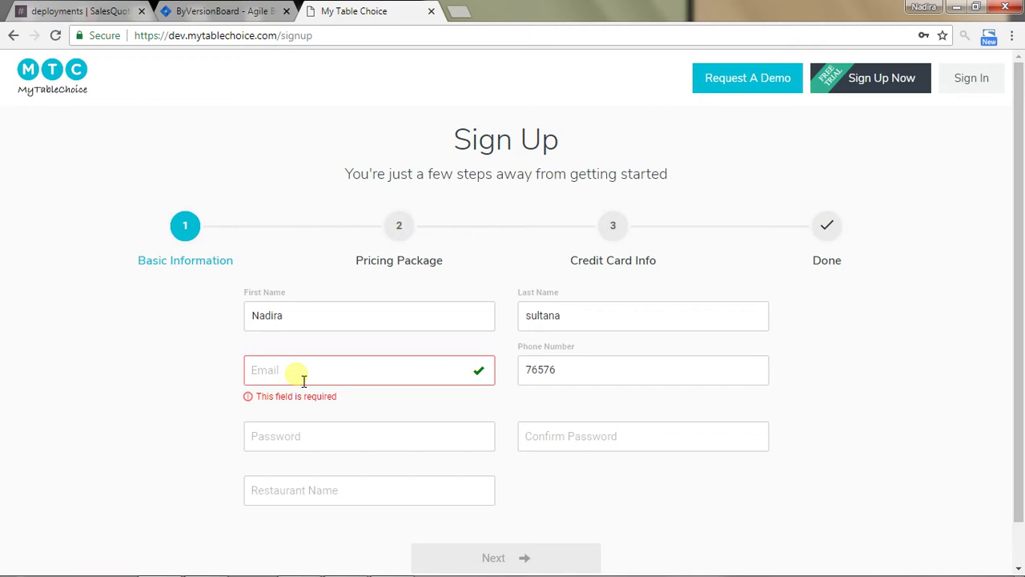
click(382, 377)
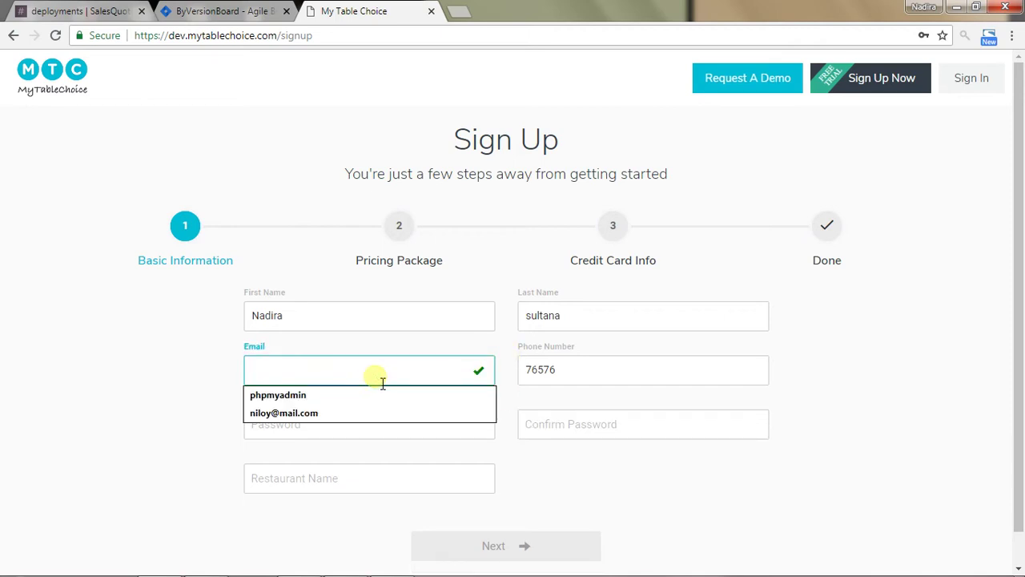
text(Nssd)
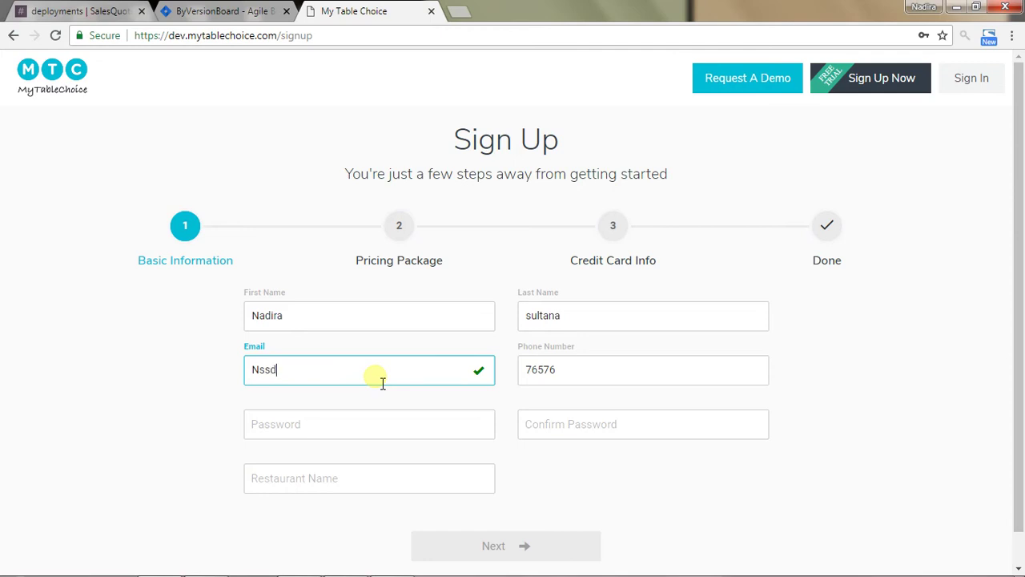
click(597, 369)
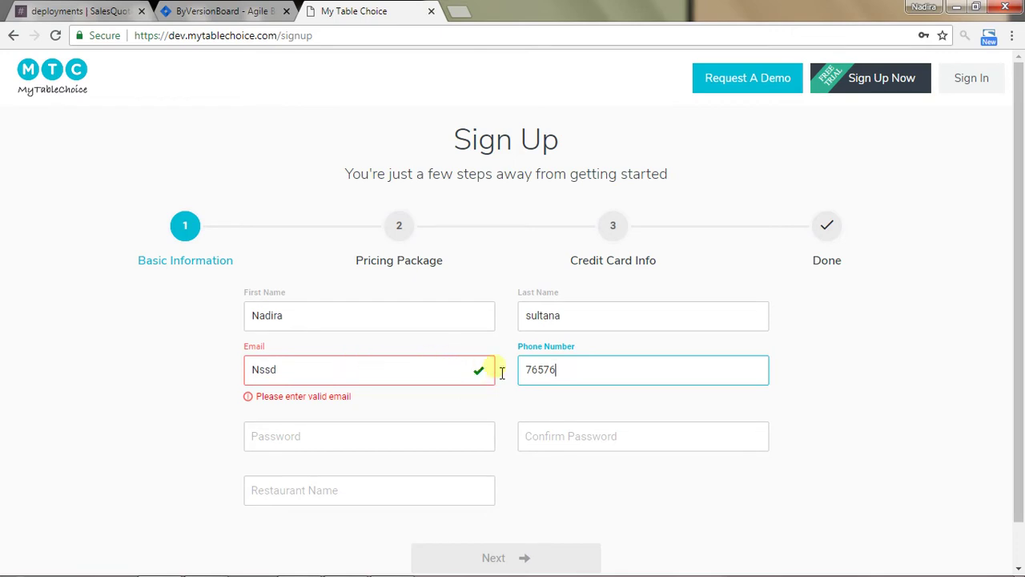
click(433, 373)
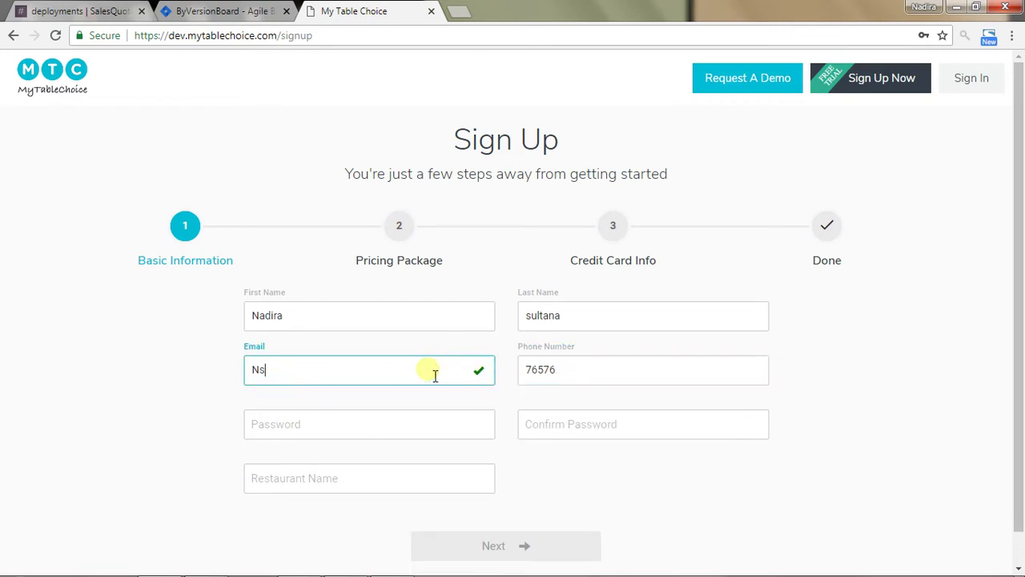
key(BackSpace)
key(BackSpace)
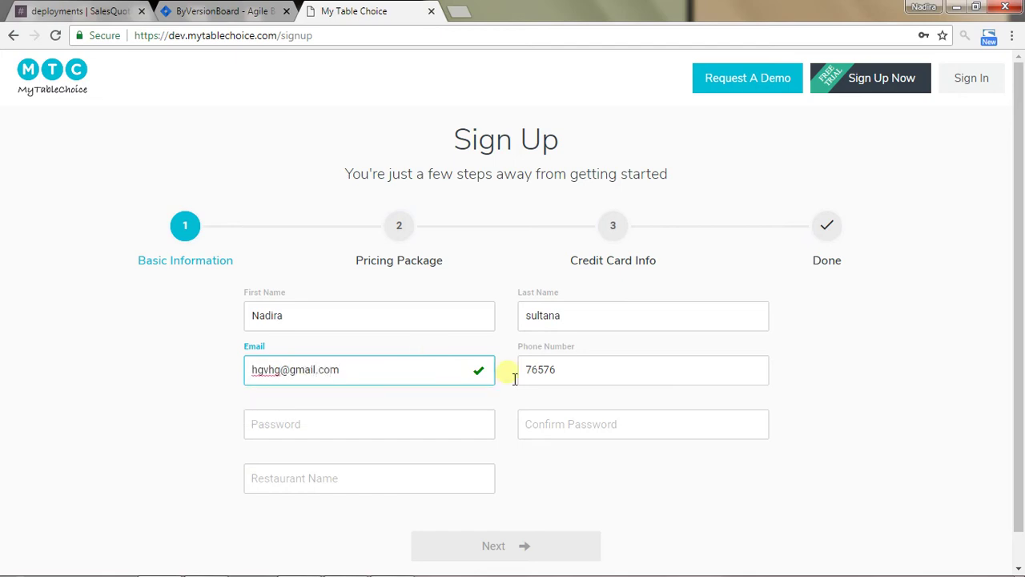
Enter and confirm the password, add restaurant name 'spicies', and submit basic information.
click(367, 422)
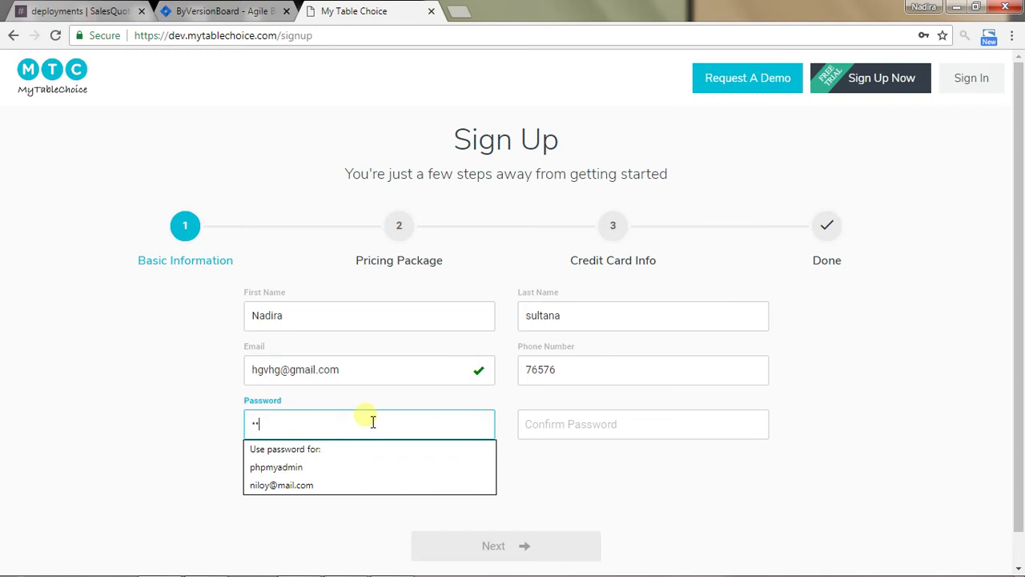
text(••)
key(Tab)
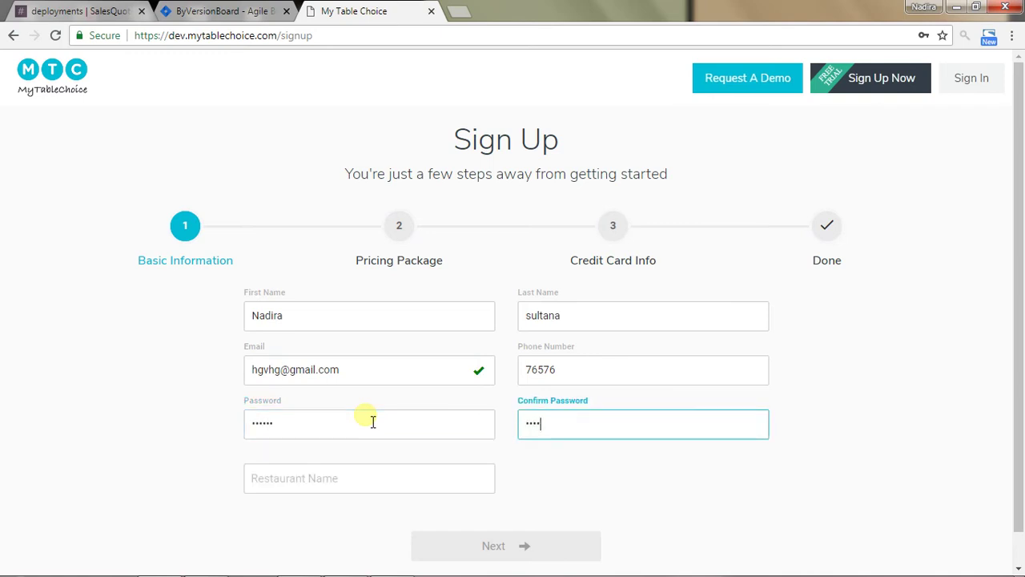
click(361, 478)
text(spicies)
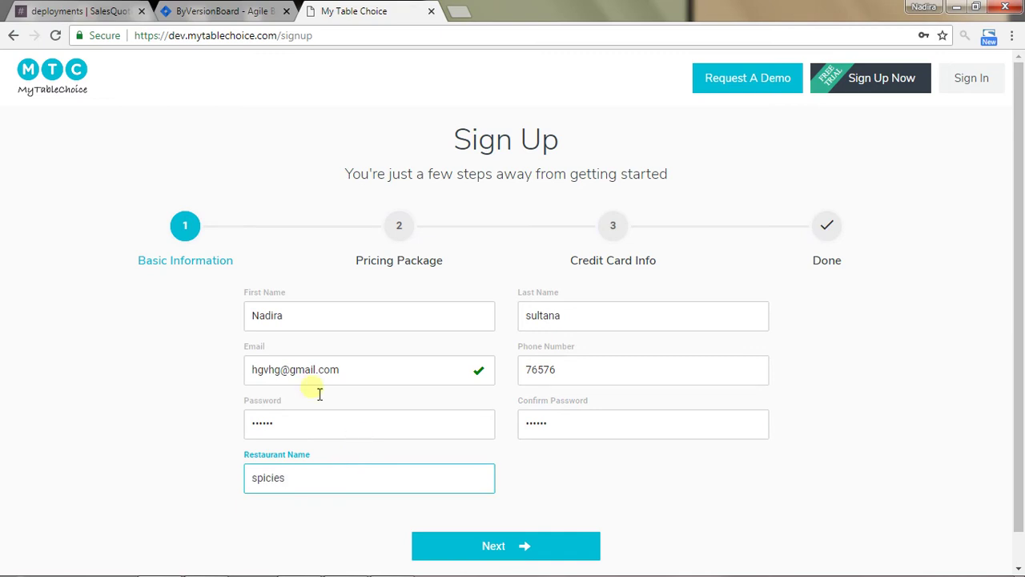
click(506, 545)
scroll(601, 342, down, 1)
scroll(601, 342, down, 1)
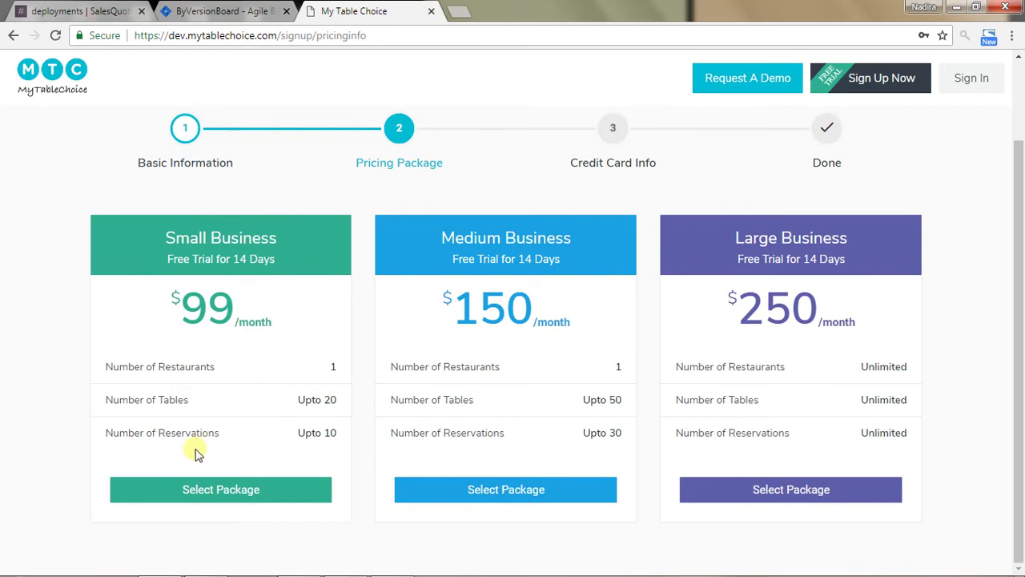
Choose a pricing package and enter the cardholder's first and last name.
click(210, 490)
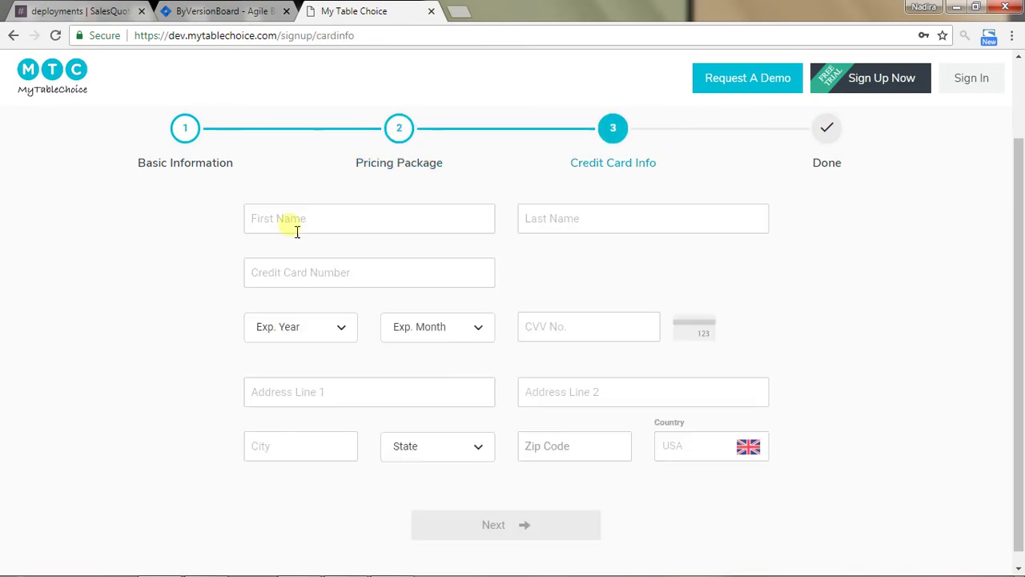
click(301, 226)
text(kjn)
key(Tab)
text(jnkjn)
key(Tab)
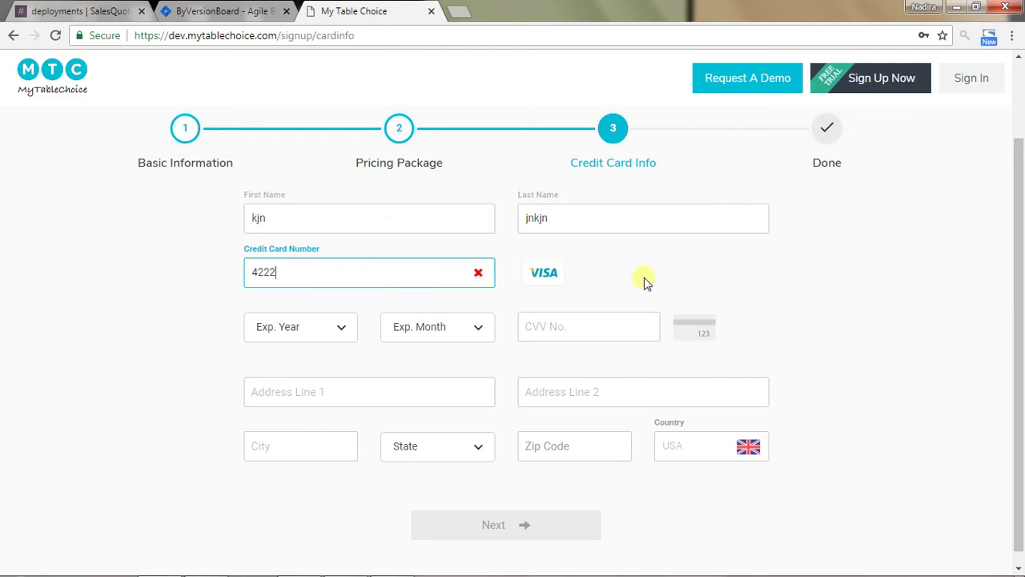
click(479, 272)
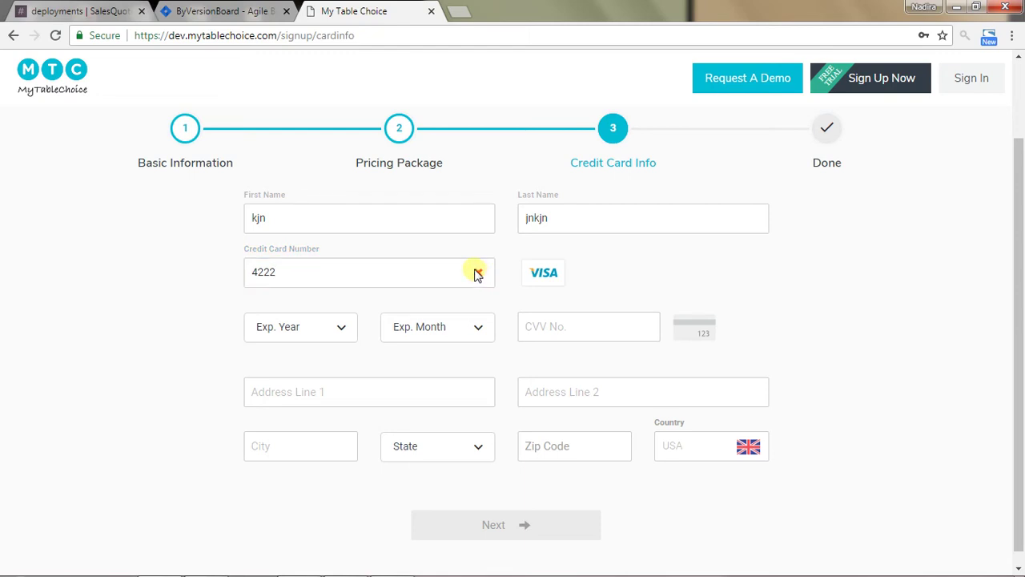
click(369, 272)
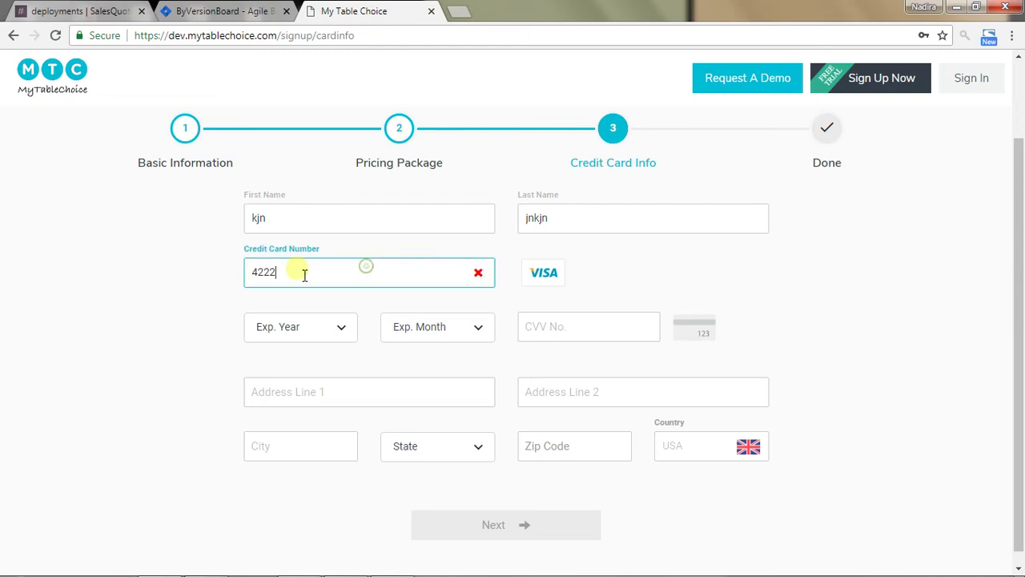
drag(297, 272, 273, 271)
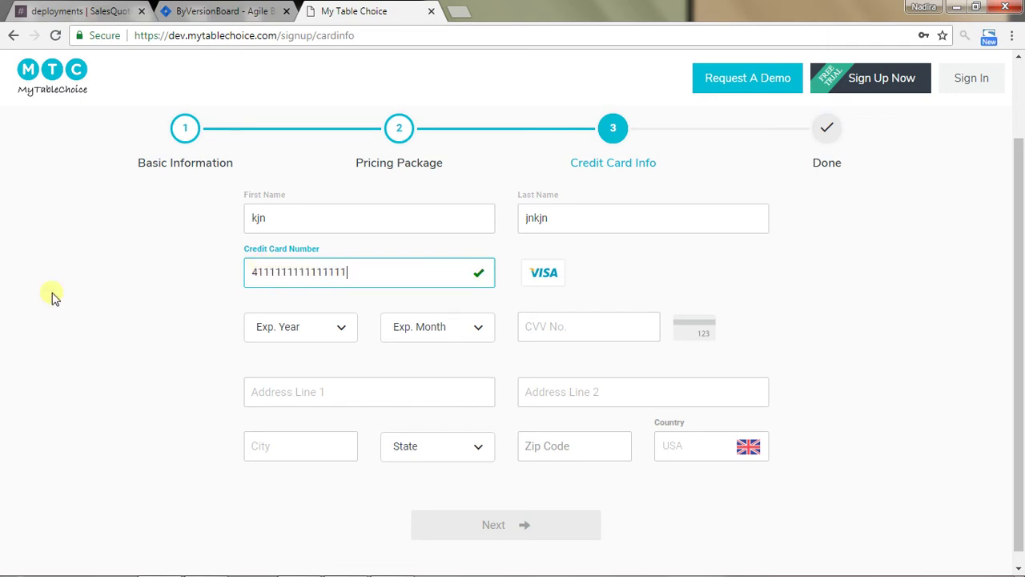
click(316, 326)
click(274, 218)
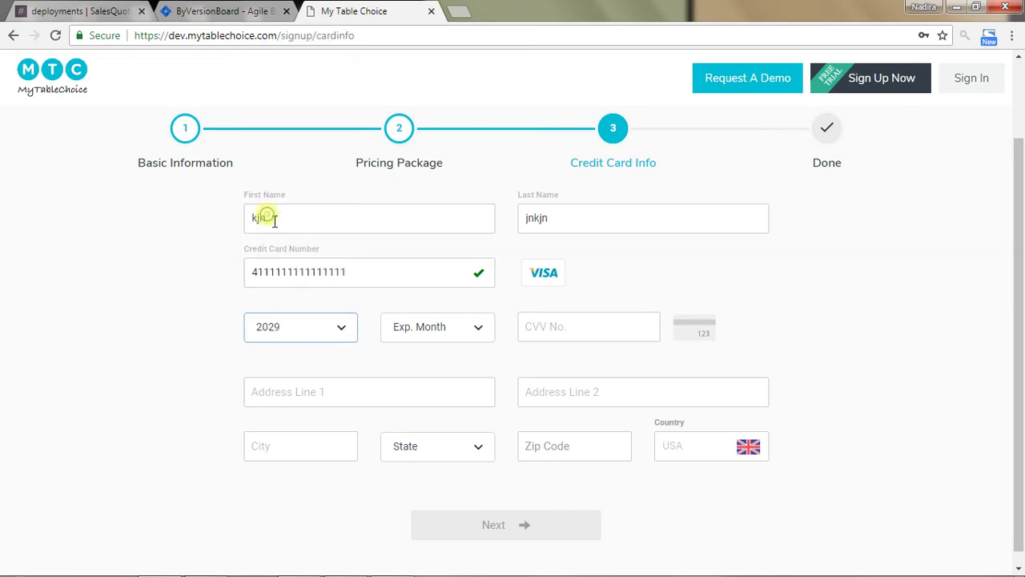
click(432, 326)
click(402, 481)
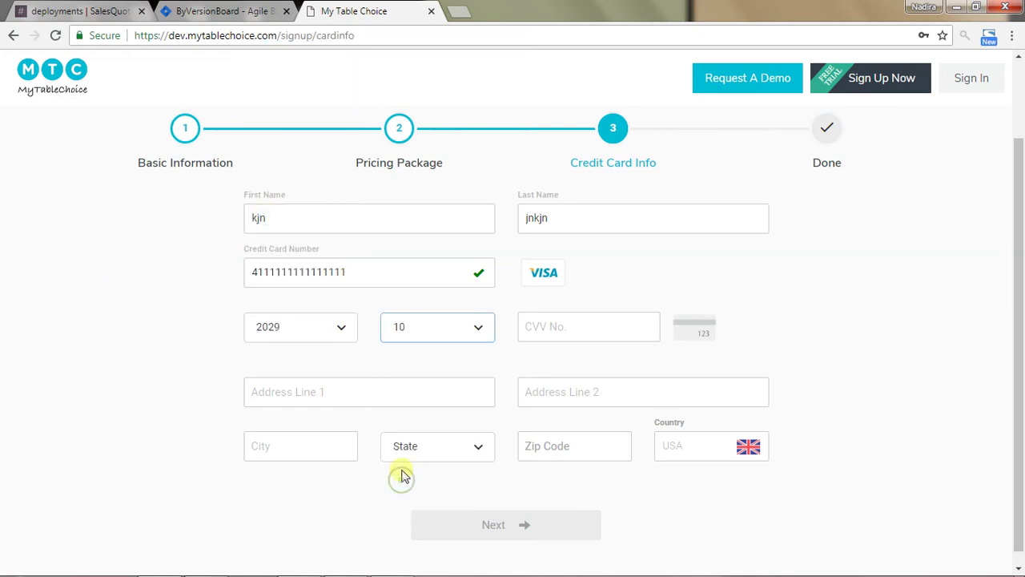
click(600, 326)
text(232)
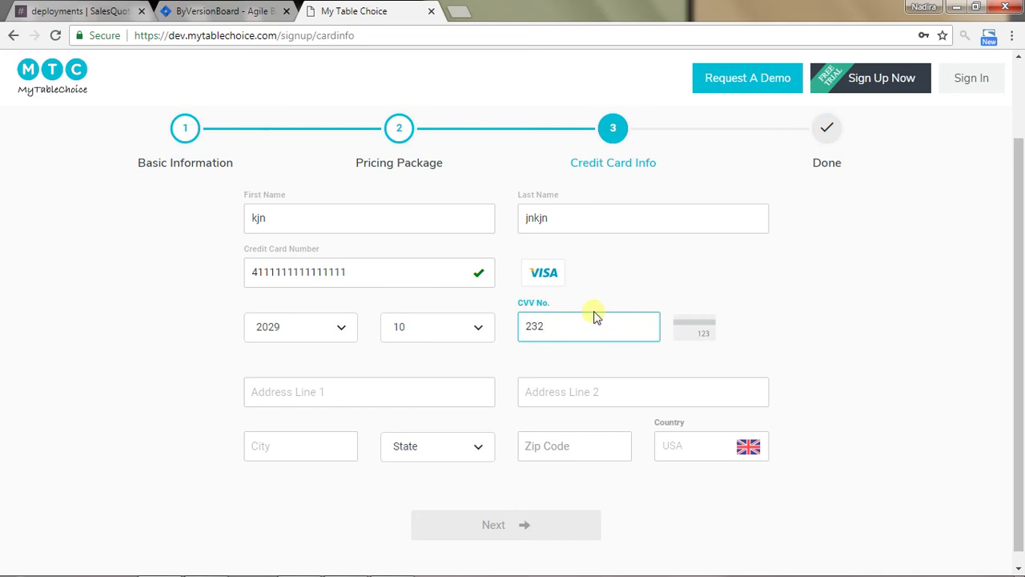
Fill the billing address lines, city Kolkata, state Guam and zip code 2323232.
click(284, 397)
text(kjb)
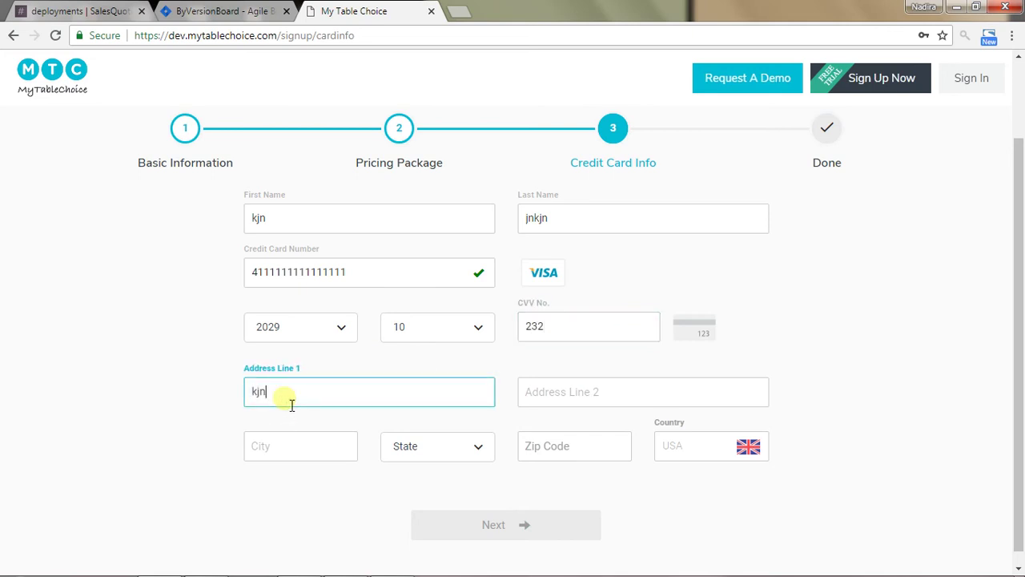
text(kjb)
key(Tab)
text(kjbkjbkj)
key(Tab)
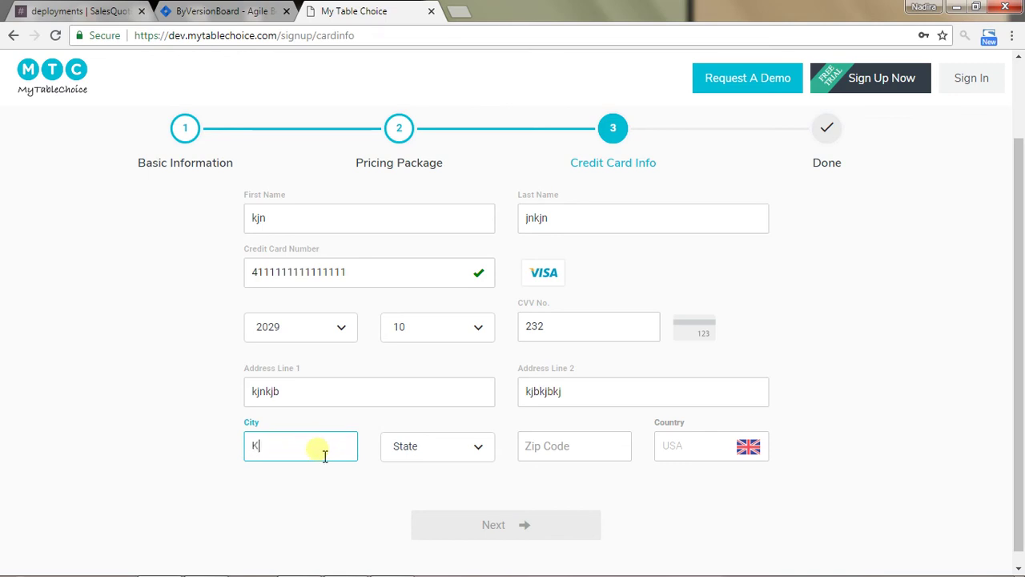
text(ta)
key(Tab)
click(437, 446)
click(448, 362)
click(574, 445)
text(2323232)
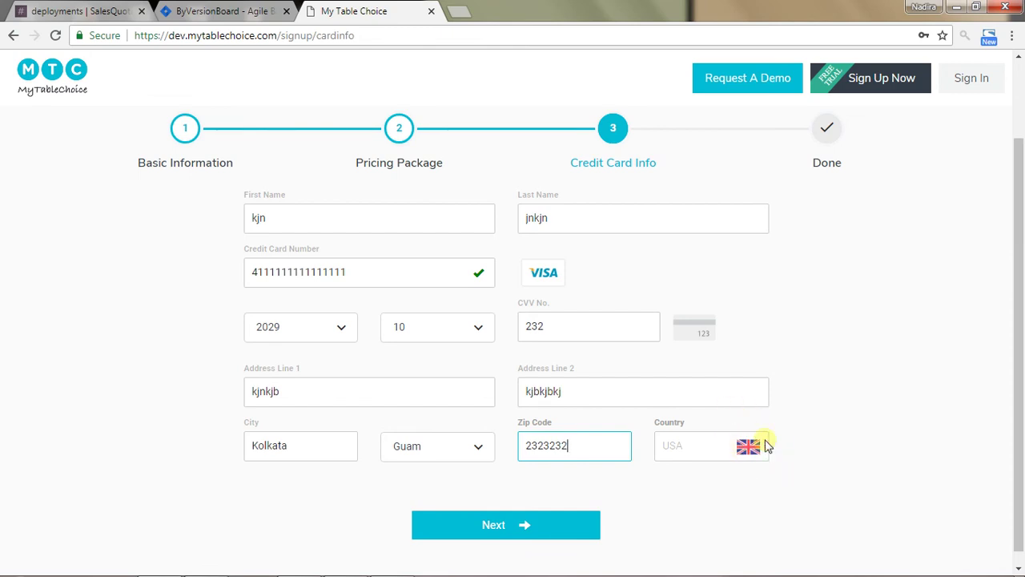
click(494, 524)
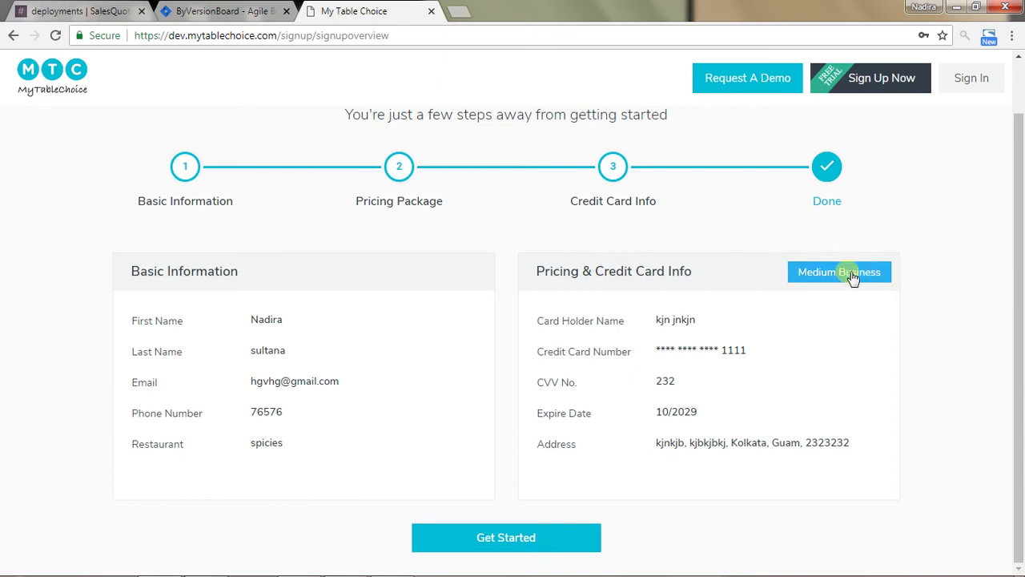
click(533, 537)
click(13, 35)
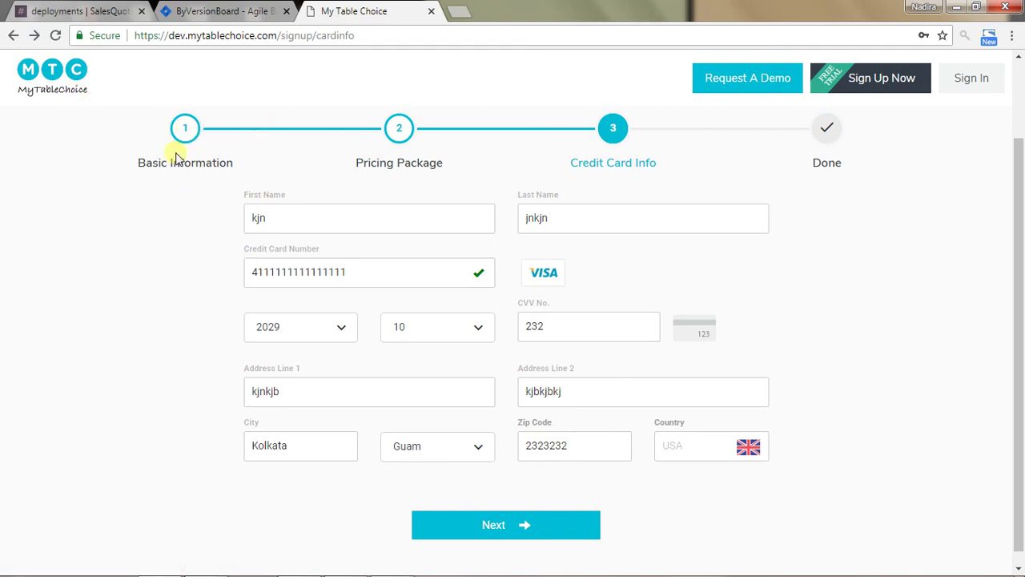
Go back twice from the card step to Basic Information and reload the page.
click(11, 36)
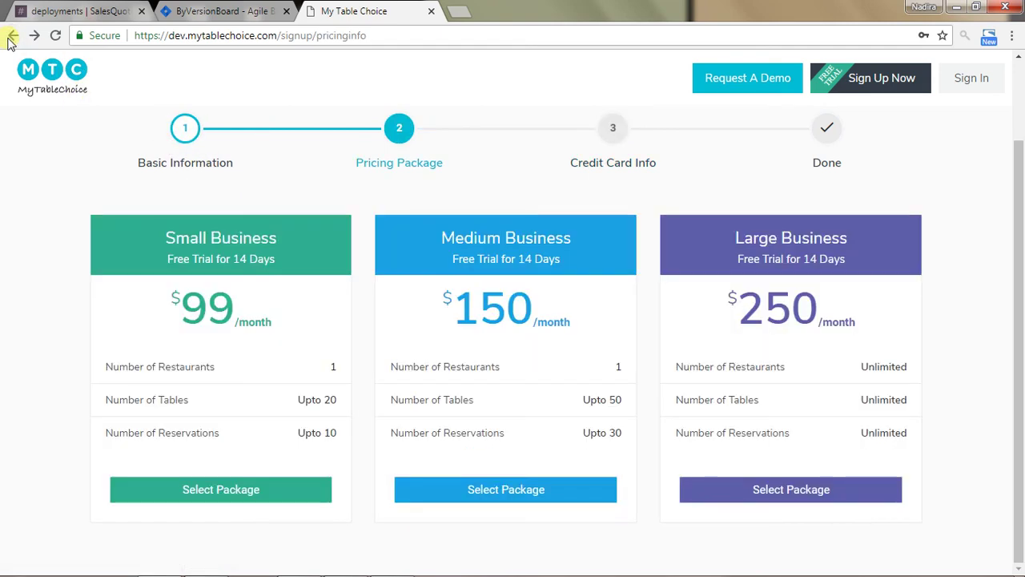
click(11, 36)
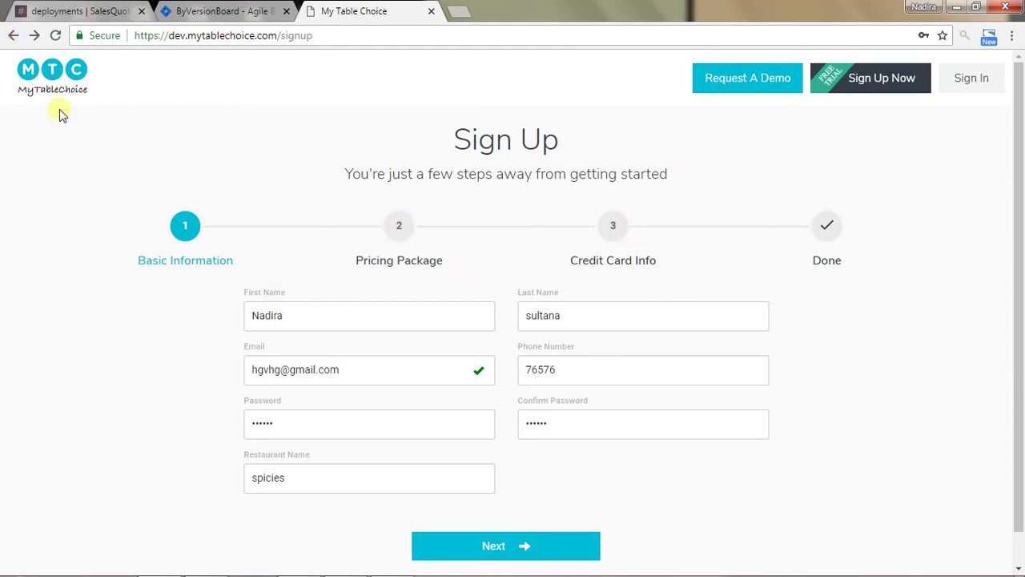
click(55, 35)
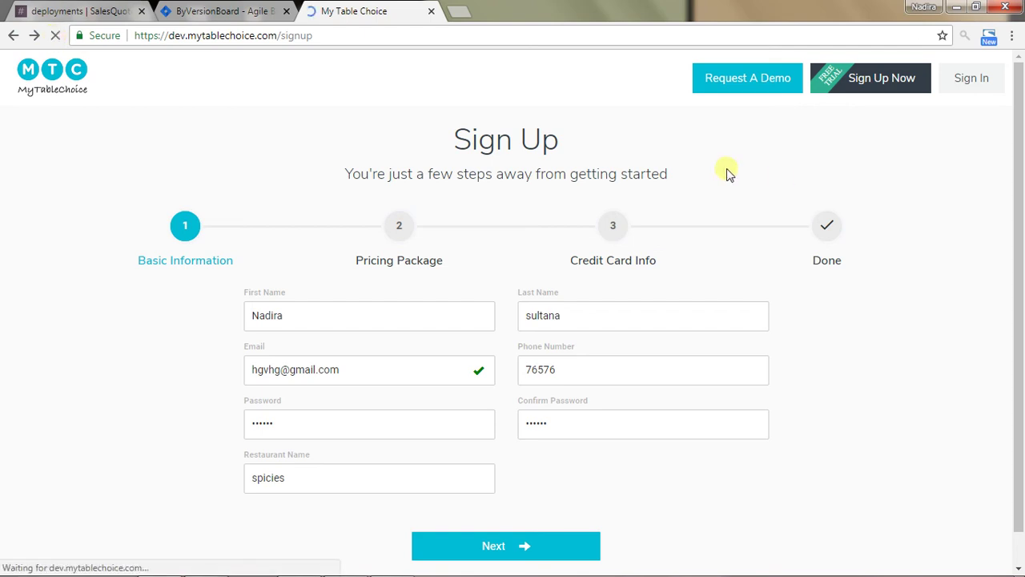